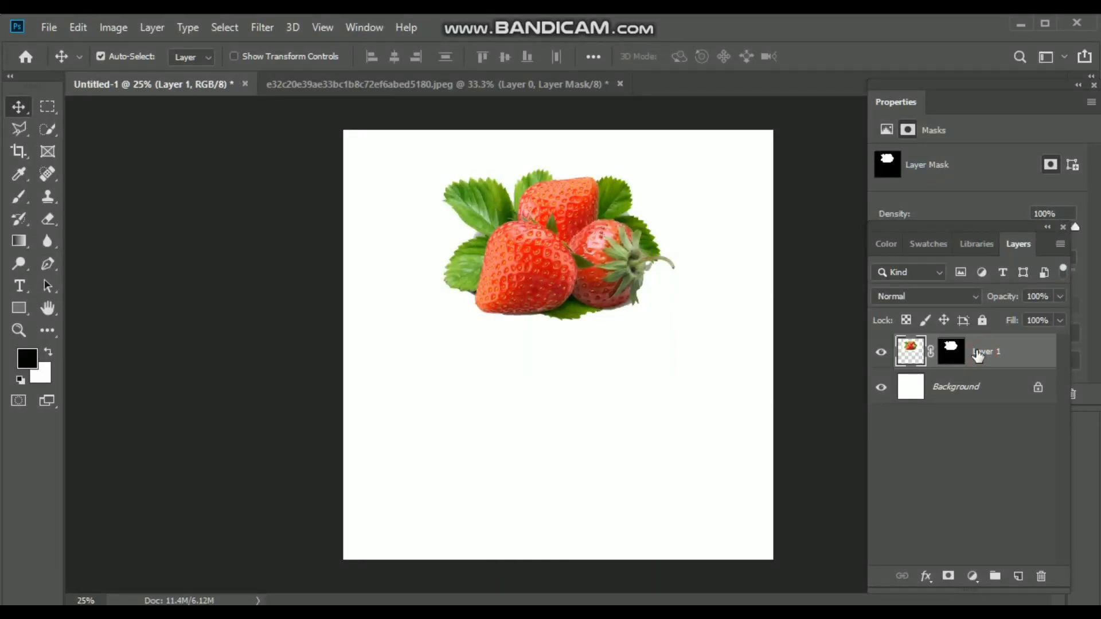
# Duplicate Layer 1 into 'Layer 1 copy' and reselect the original Layer 1.
pyautogui.moveTo(984, 361); pyautogui.dragTo(1019, 579)
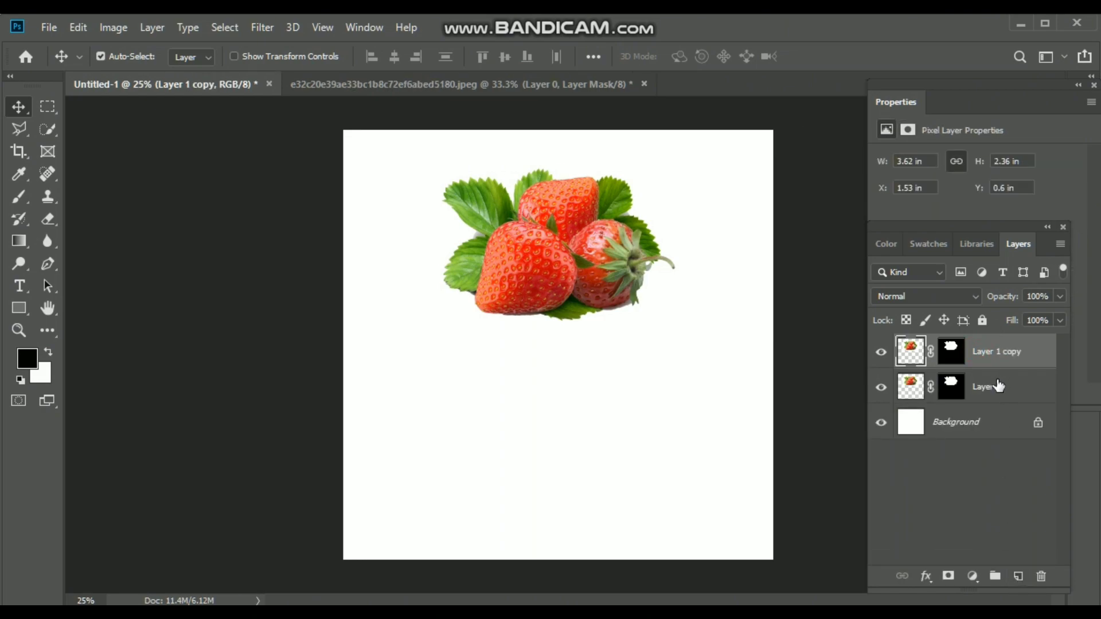
pyautogui.click(995, 388)
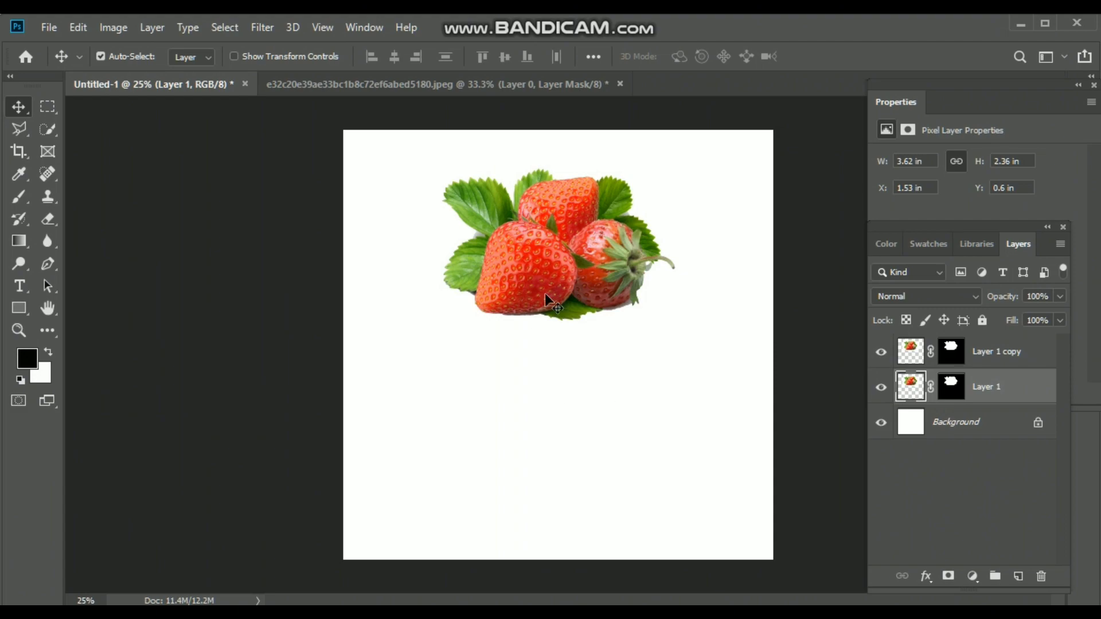
# Flip the original strawberry layer vertically and move it down beneath the cluster.
pyautogui.hotkey('ctrl', 't')
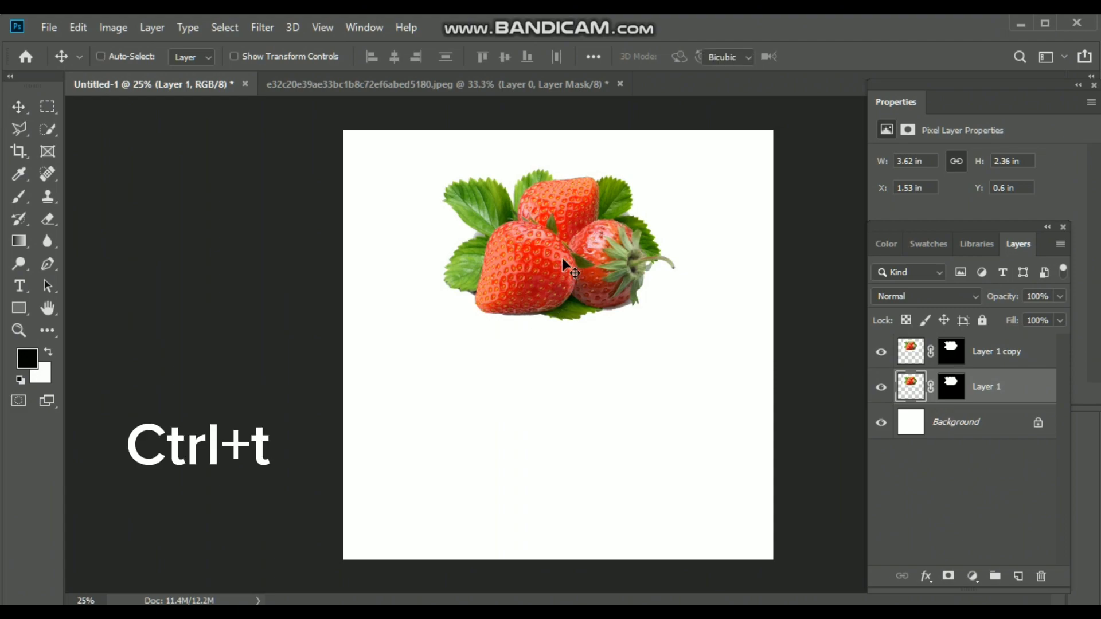
pyautogui.rightClick(562, 264)
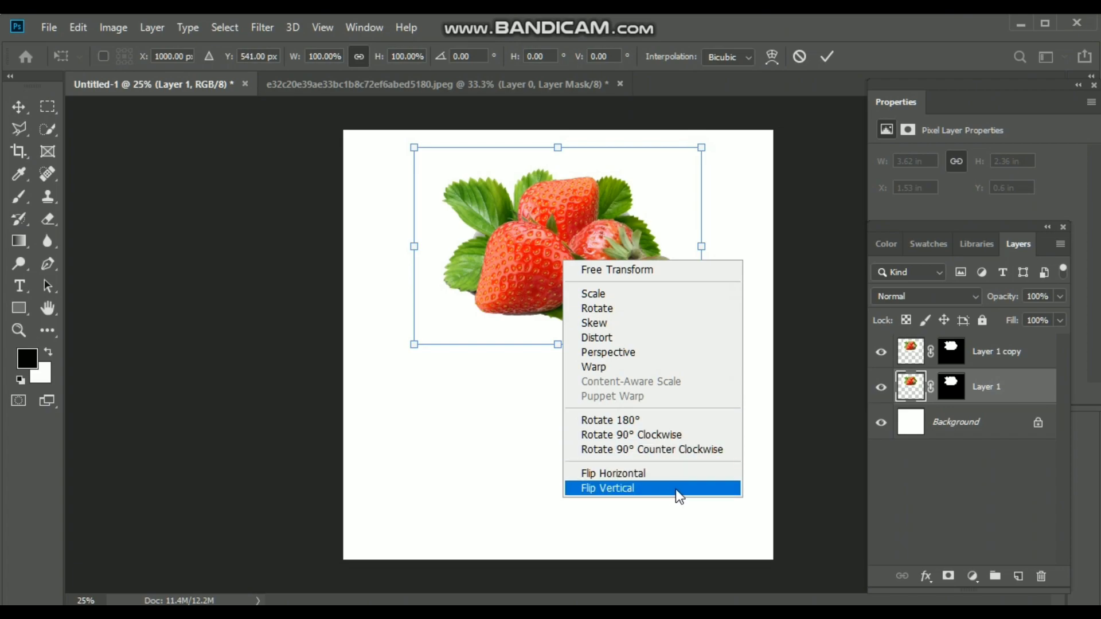
pyautogui.click(655, 489)
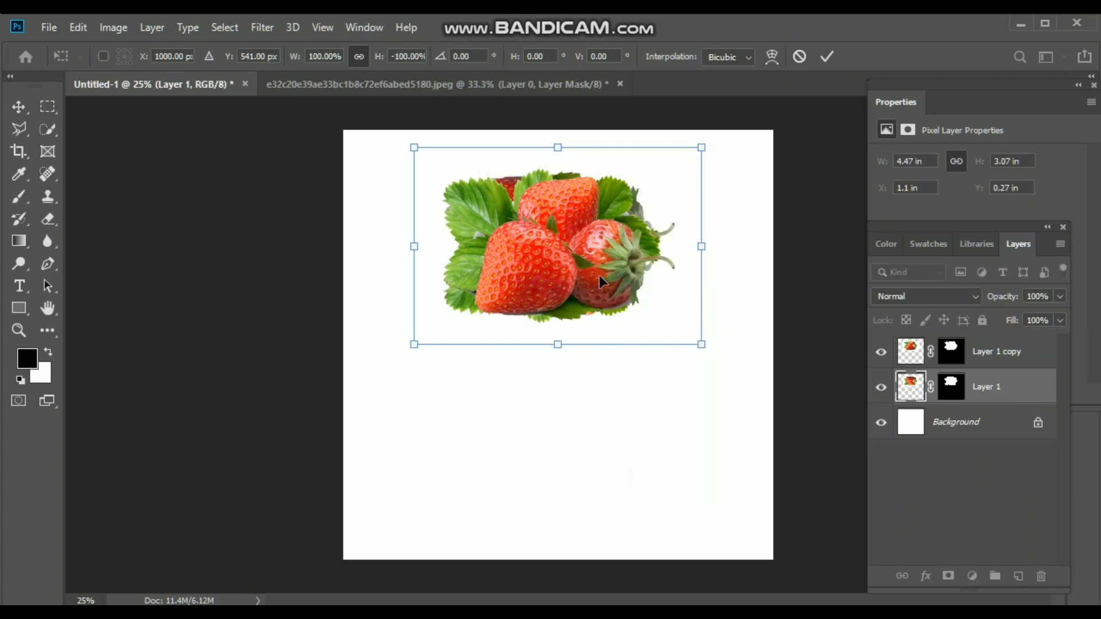
pyautogui.moveTo(562, 249); pyautogui.dragTo(563, 366)
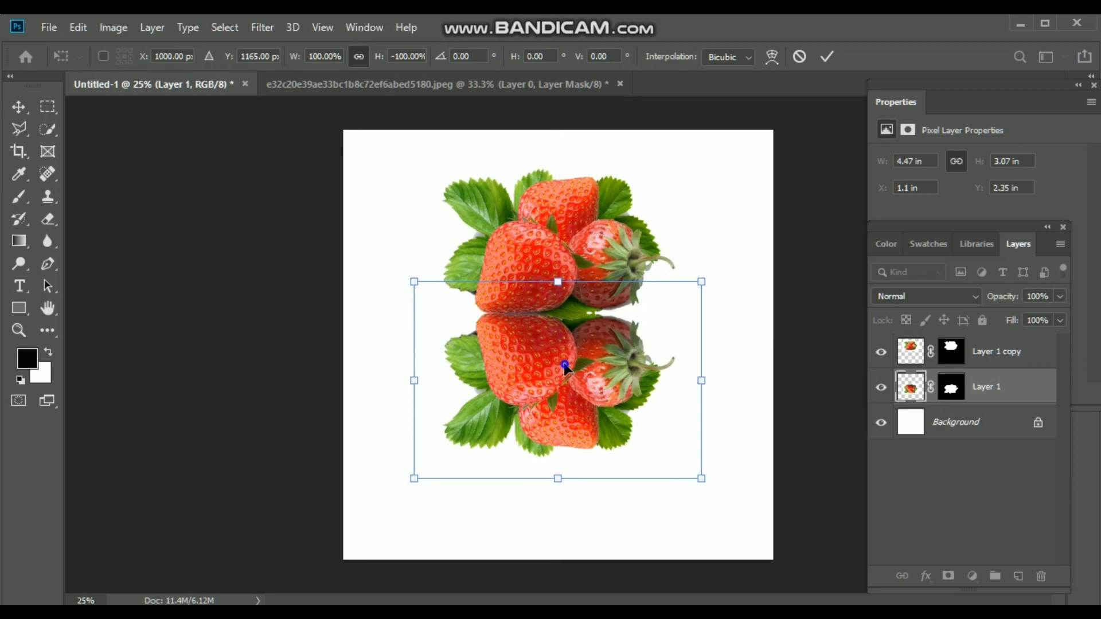
pyautogui.rightClick(565, 365)
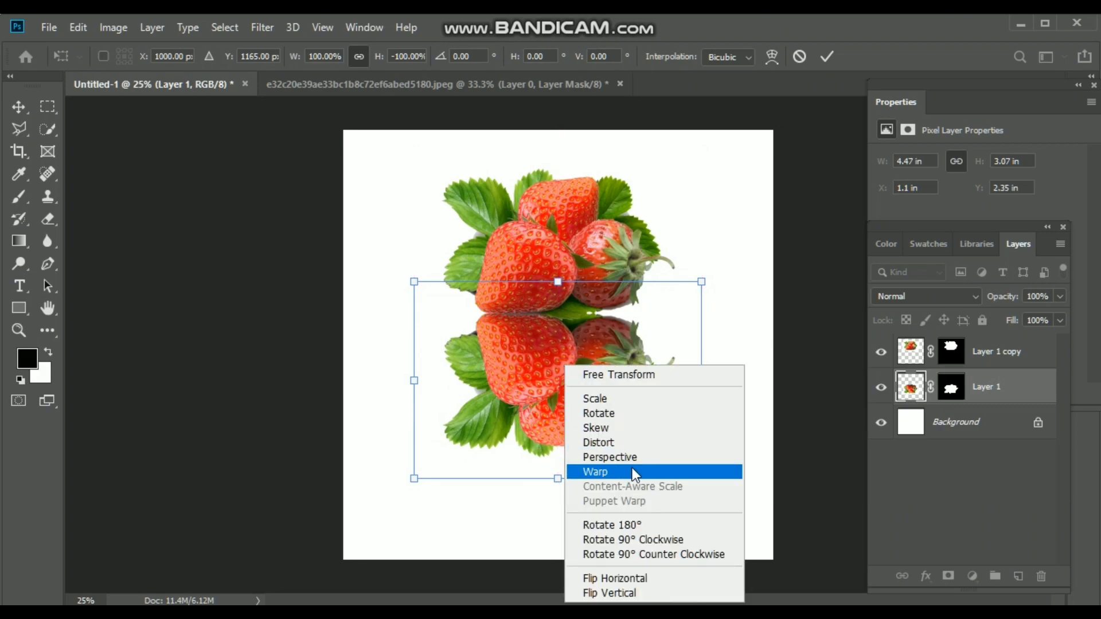
# Warp the flipped reflection's top, lower and right edges, then commit the transform.
pyautogui.click(656, 471)
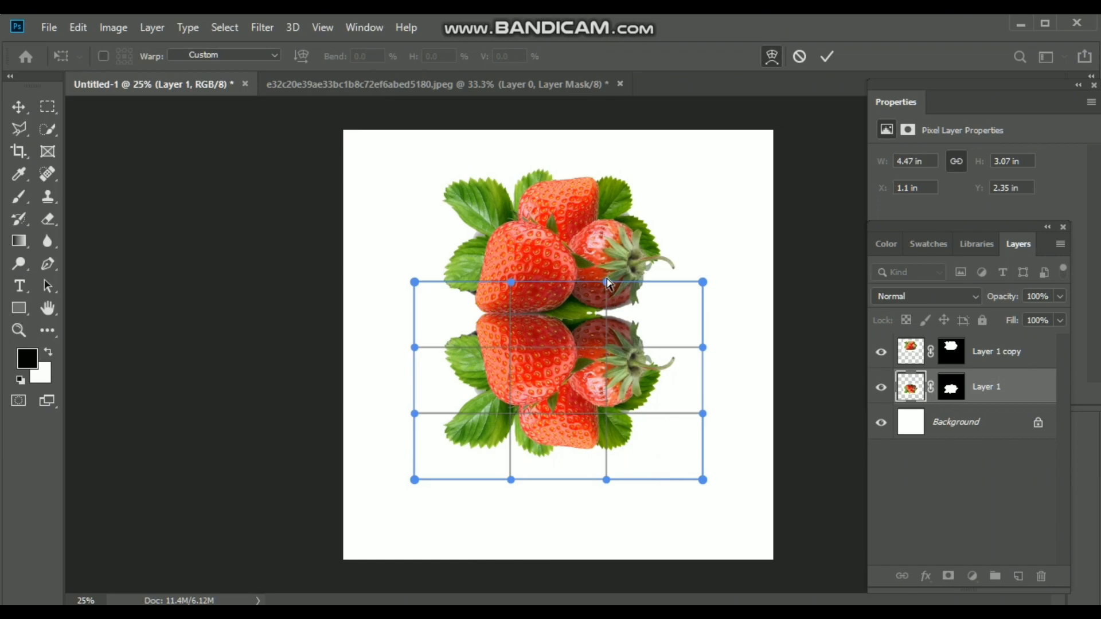
pyautogui.moveTo(607, 284); pyautogui.dragTo(598, 271)
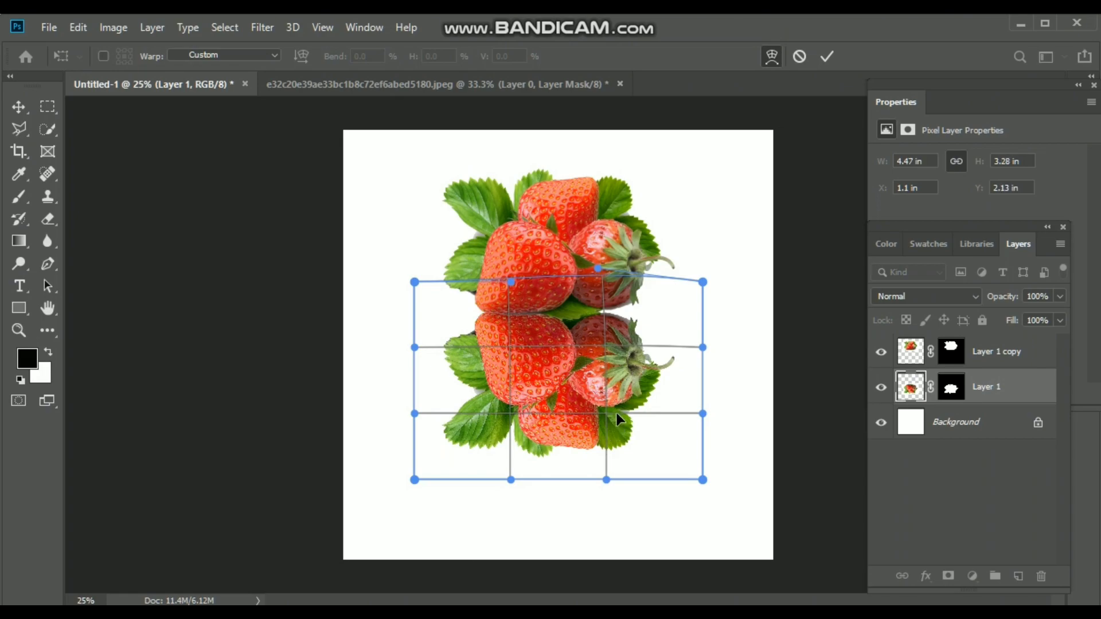
pyautogui.moveTo(615, 408); pyautogui.dragTo(621, 397)
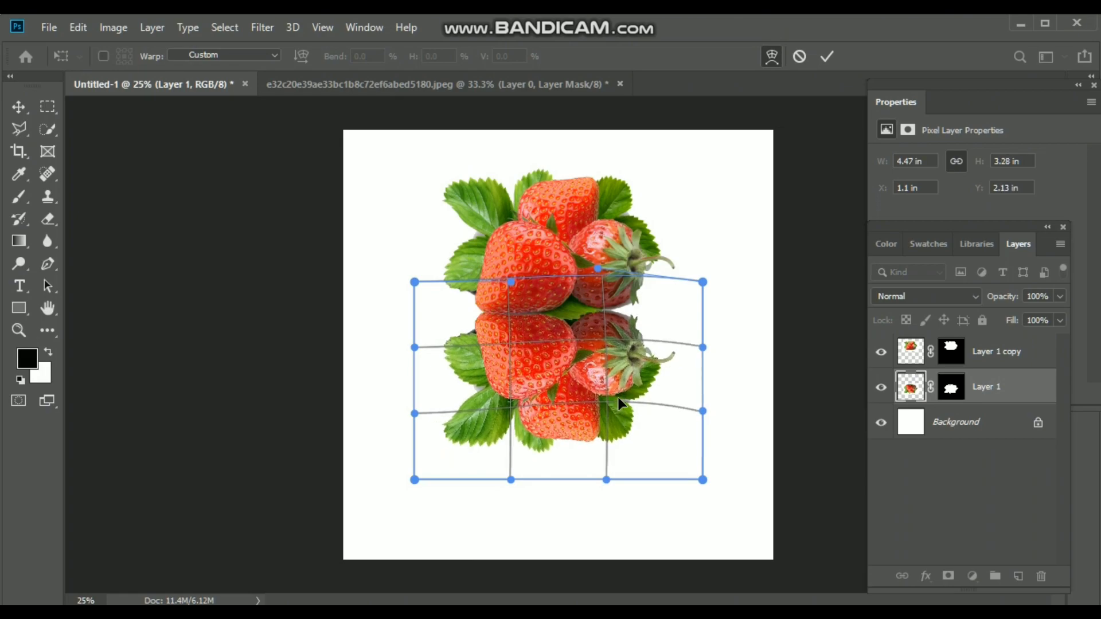
pyautogui.moveTo(700, 347); pyautogui.dragTo(700, 316)
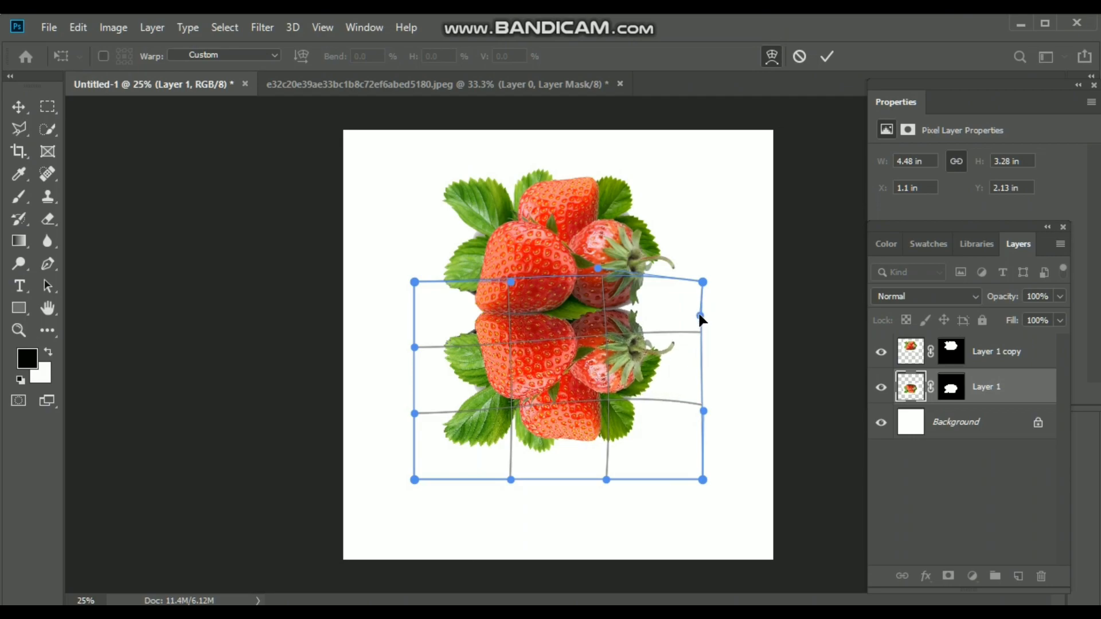
pyautogui.moveTo(612, 334); pyautogui.dragTo(610, 333)
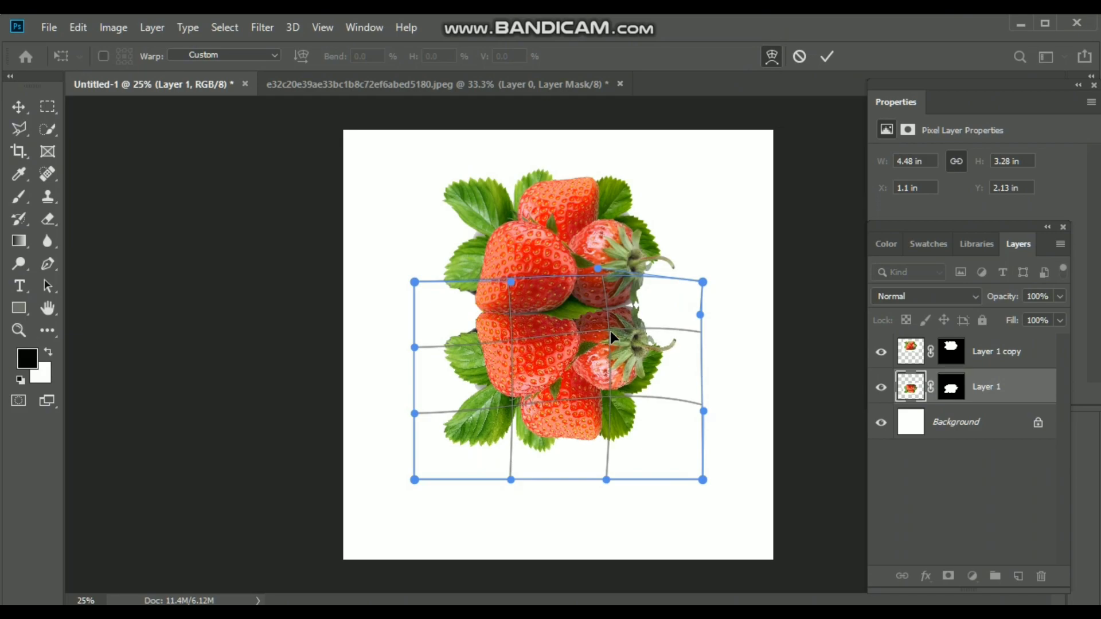
pyautogui.click(830, 58)
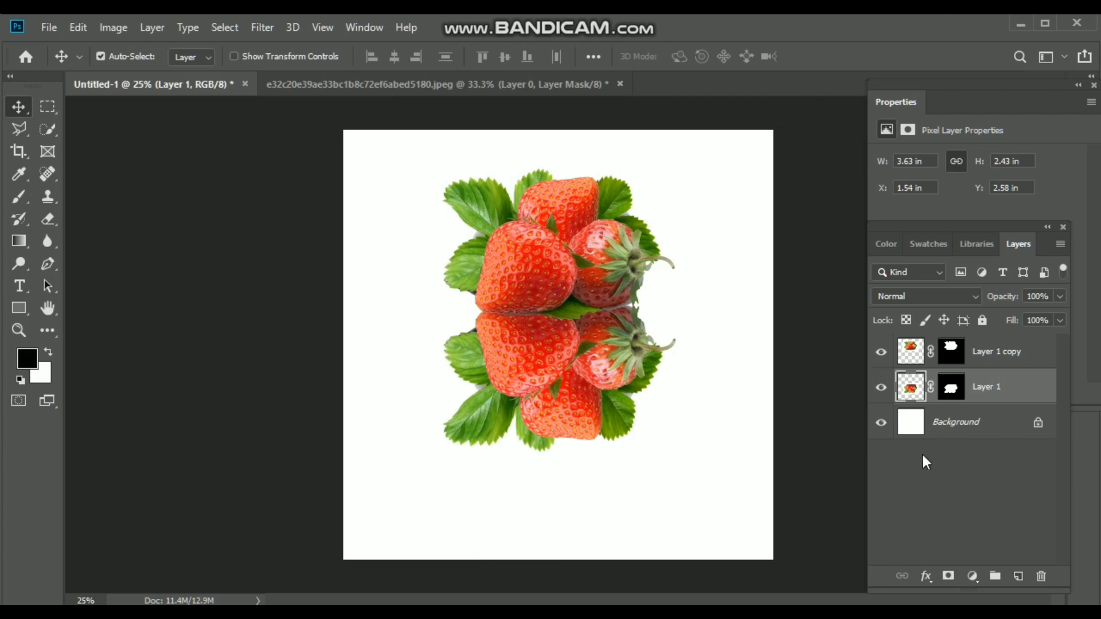
# Drag a black-to-white gradient upward on Layer 1's mask so the reflection fades downward.
pyautogui.click(952, 389)
pyautogui.click(949, 577)
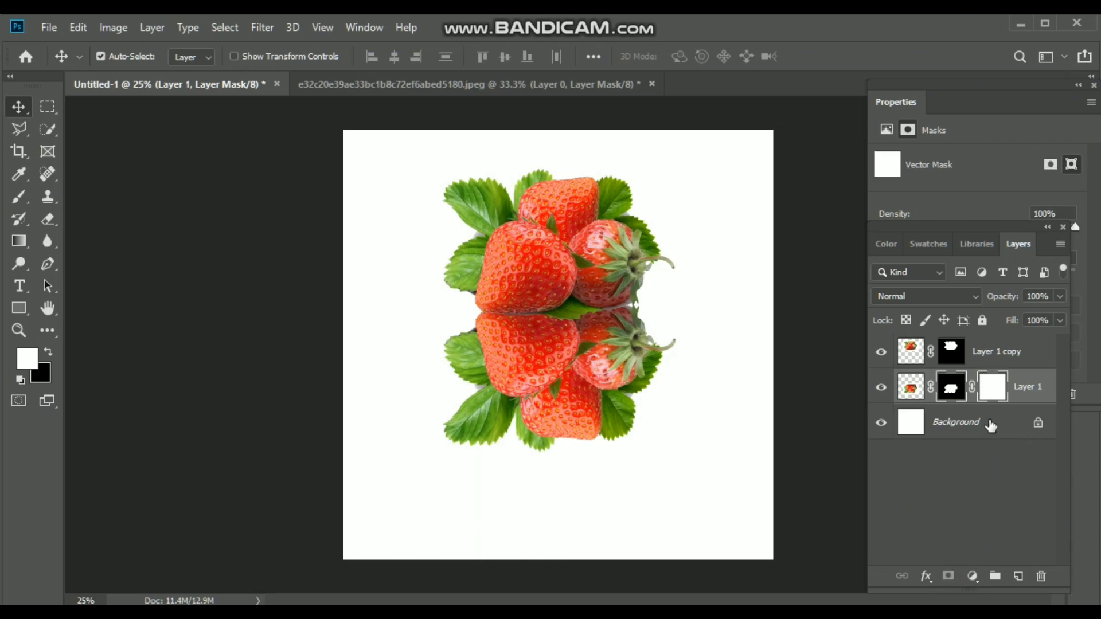
pyautogui.click(20, 242)
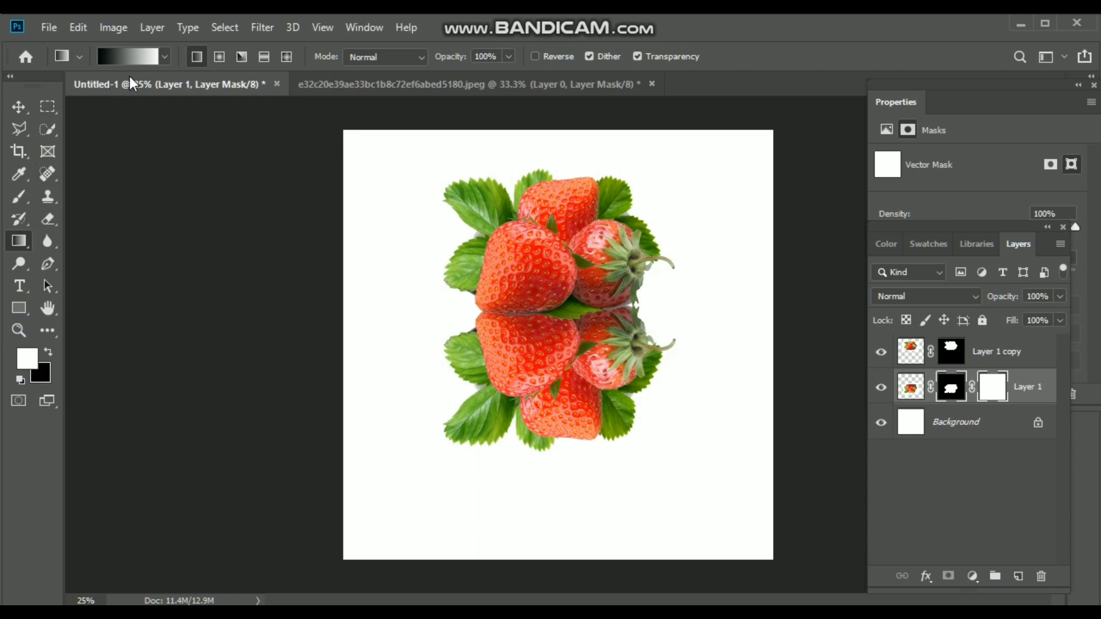
pyautogui.click(136, 61)
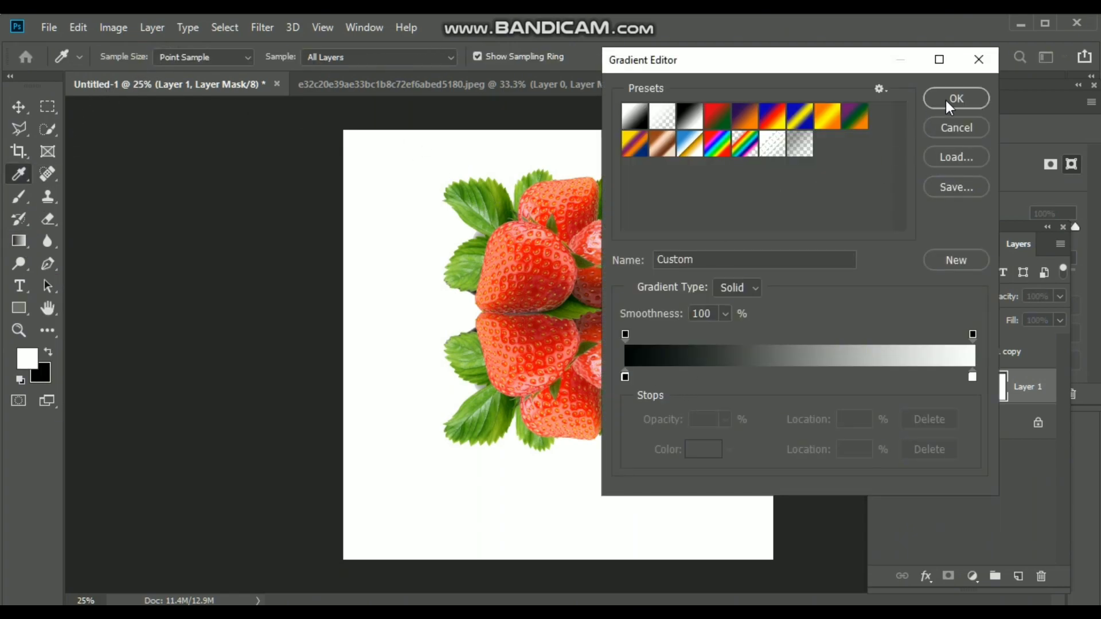
pyautogui.click(945, 98)
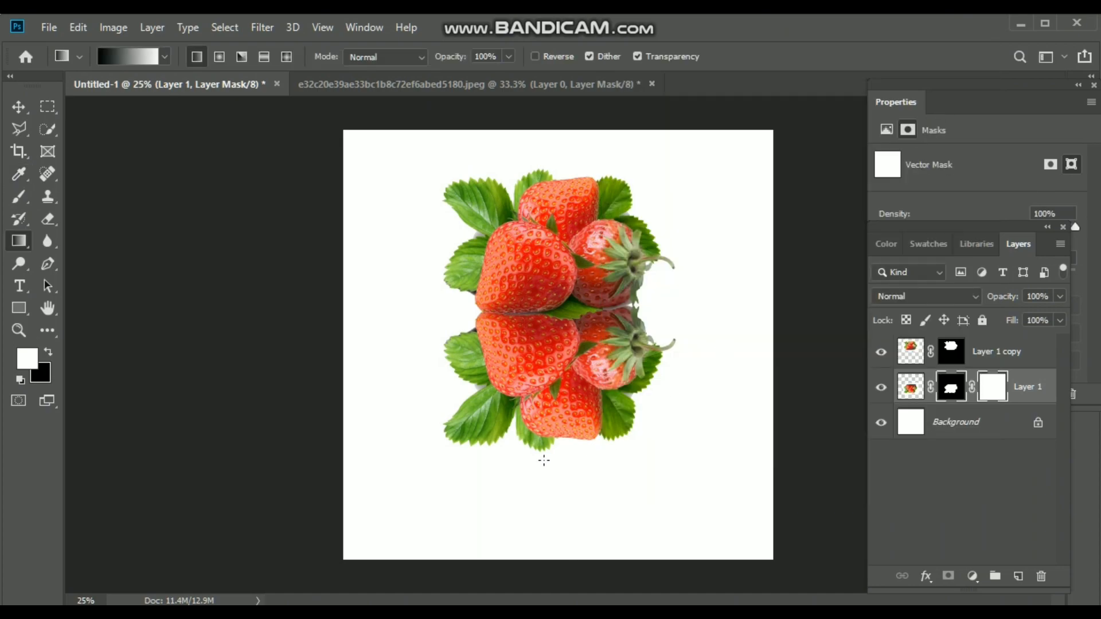
pyautogui.moveTo(552, 455); pyautogui.dragTo(536, 289)
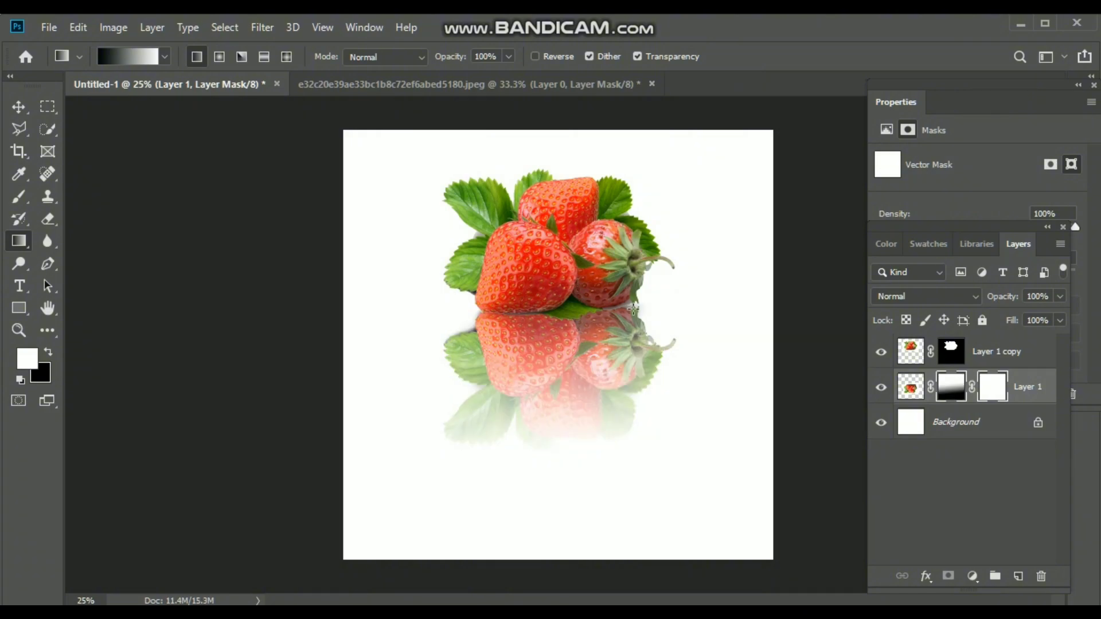
pyautogui.click(910, 390)
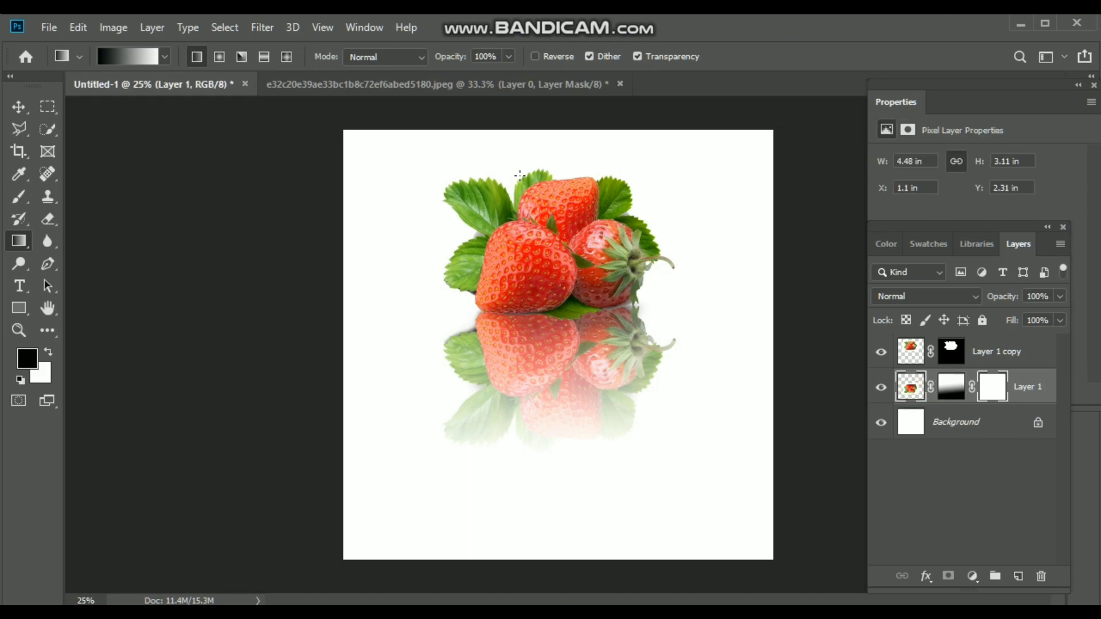
# Apply a Gaussian Blur with a 2.8-pixel radius to the reflection.
pyautogui.click(268, 28)
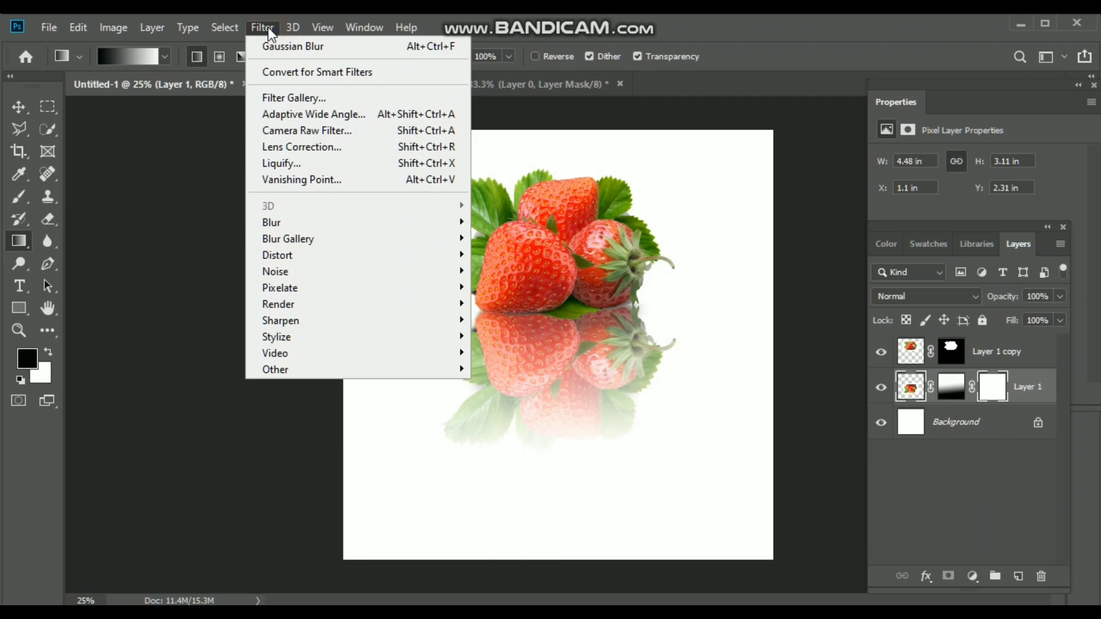
pyautogui.moveTo(271, 222)
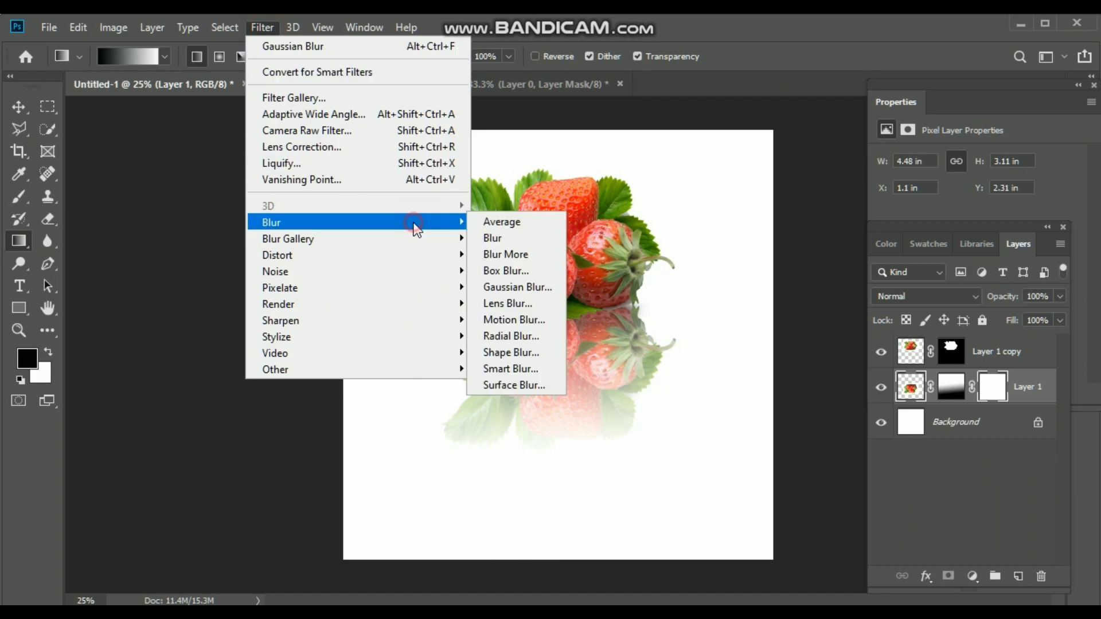
pyautogui.click(535, 287)
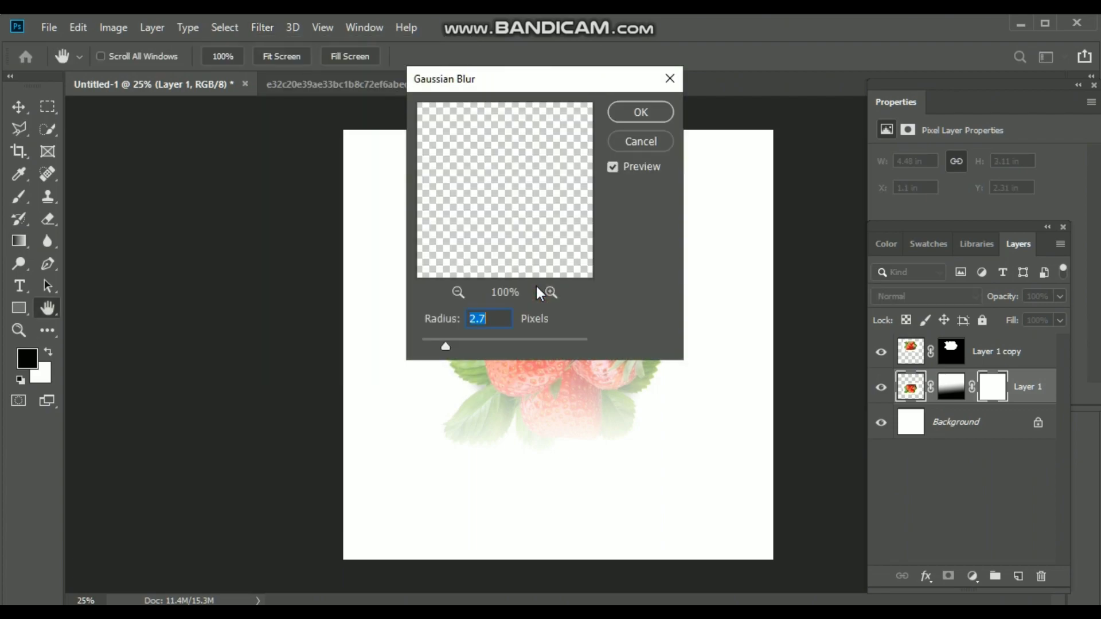
pyautogui.click(445, 346)
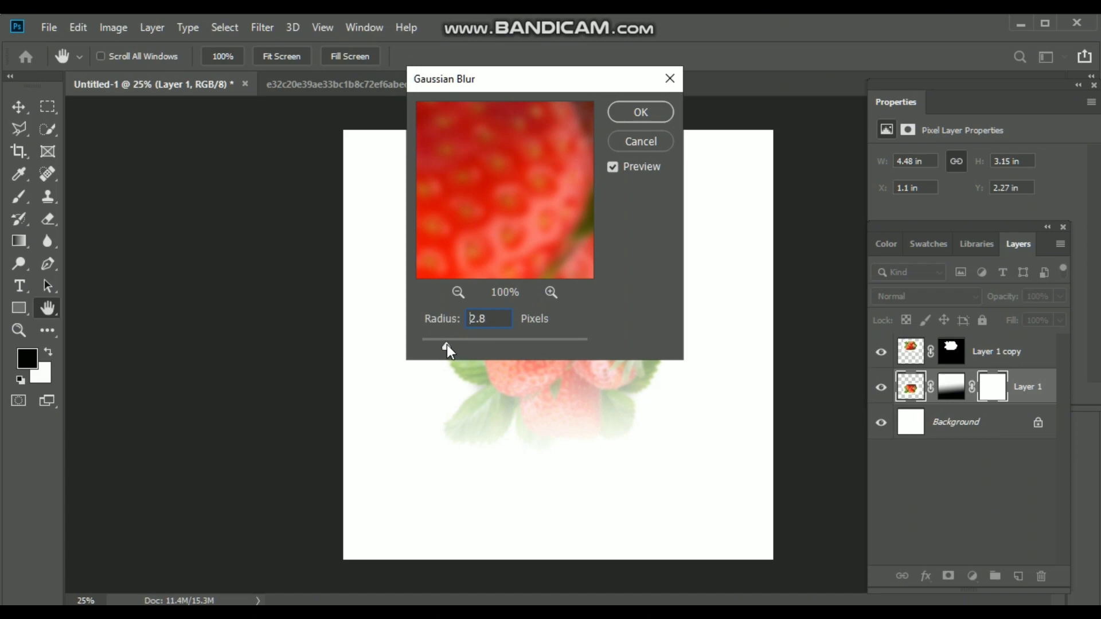
pyautogui.click(642, 110)
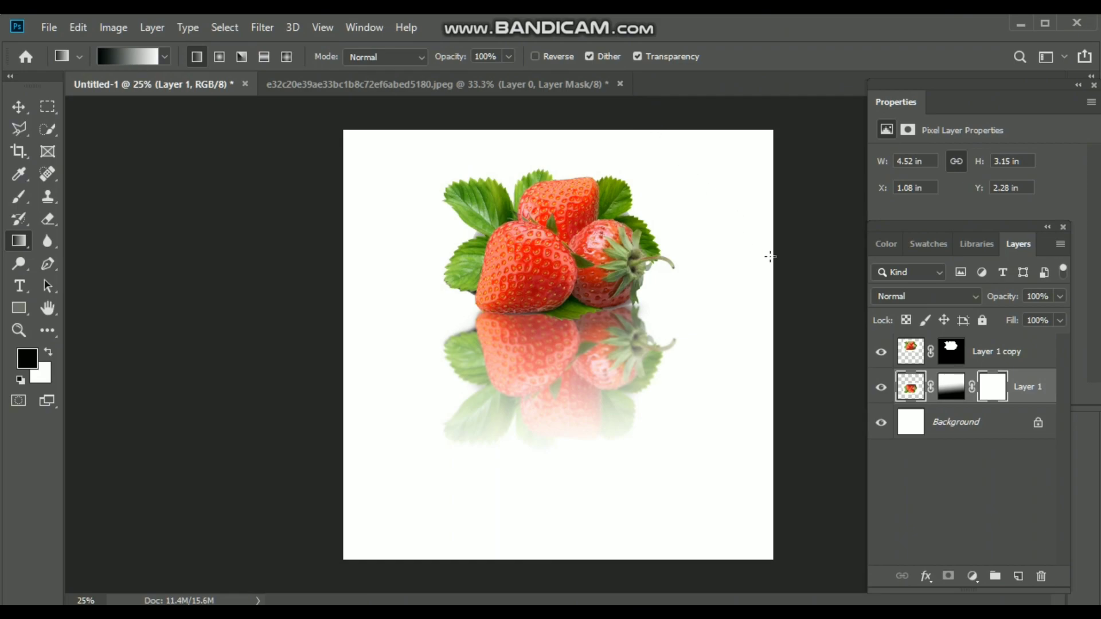
# Lower the reflection layer's opacity to 95%.
pyautogui.click(1060, 296)
pyautogui.moveTo(1056, 315); pyautogui.dragTo(1054, 316)
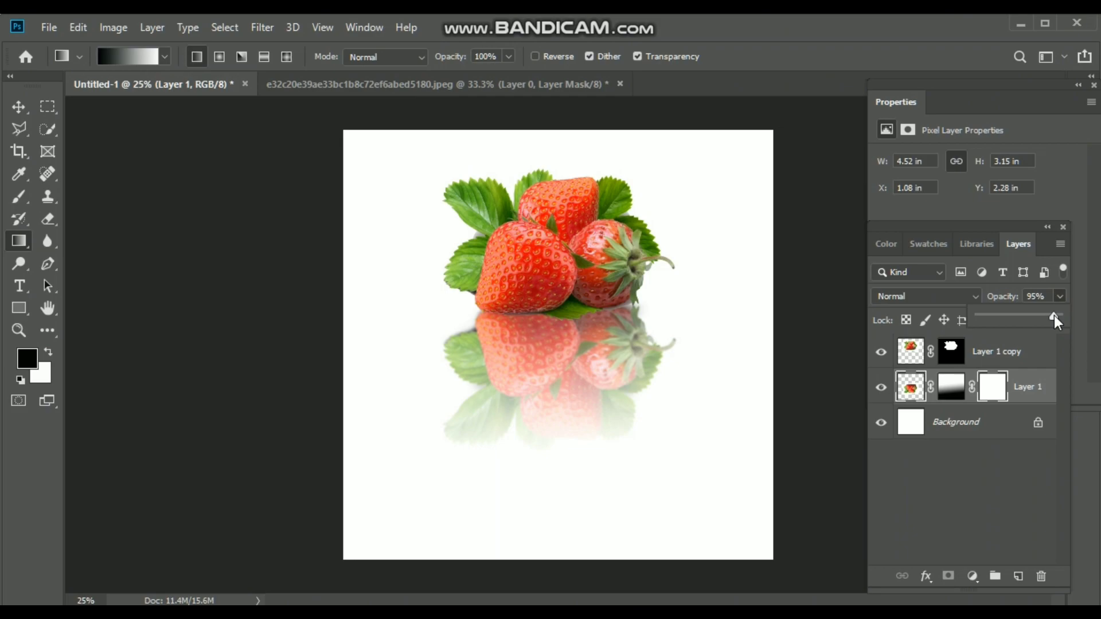
pyautogui.click(1068, 346)
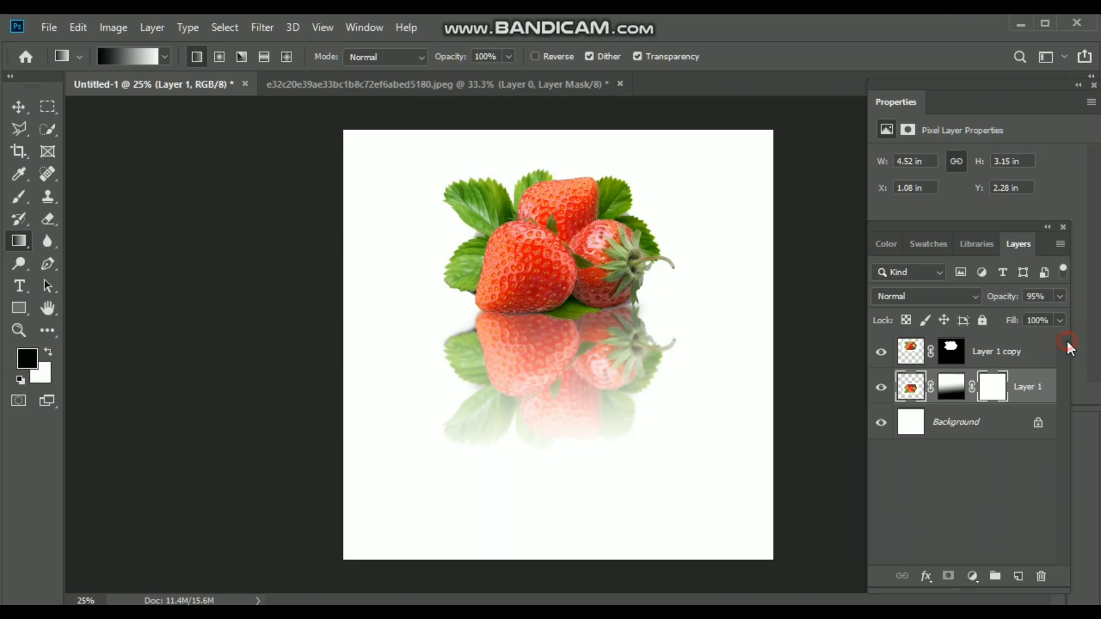
# On new Layer 2, dab a flattened, rotated Soft Round 800 px brush below the strawberries.
pyautogui.click(1018, 576)
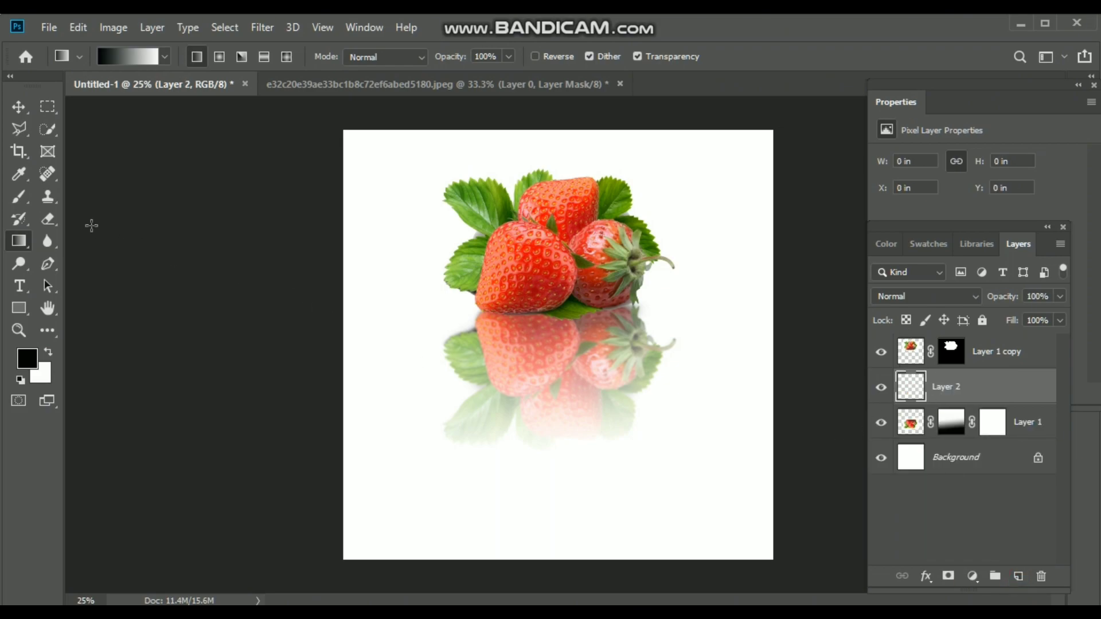
pyautogui.click(23, 195)
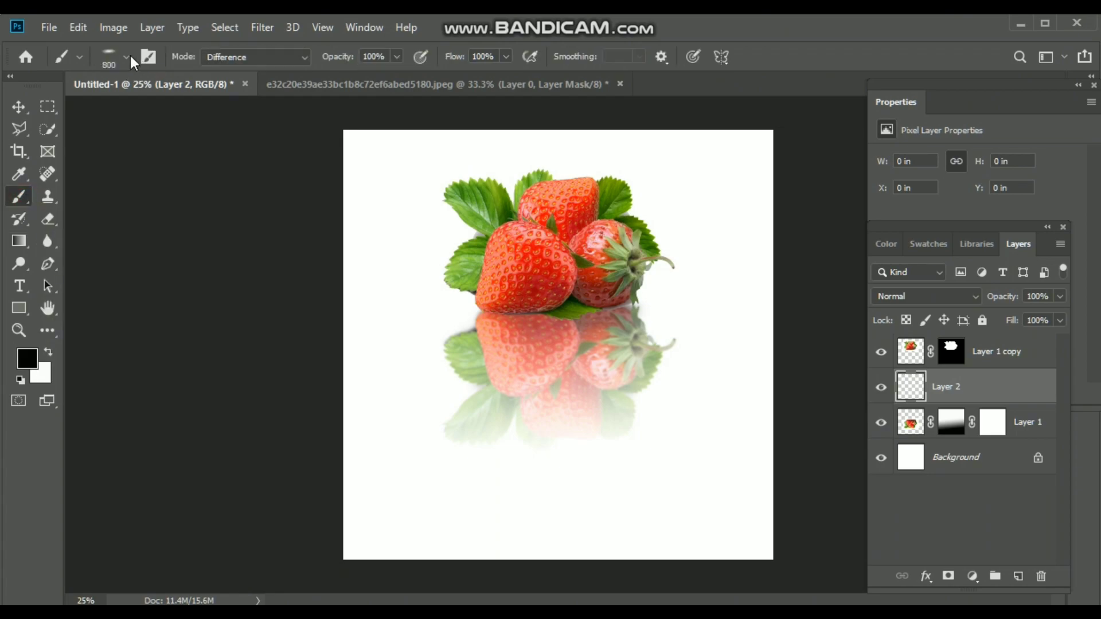
pyautogui.click(126, 57)
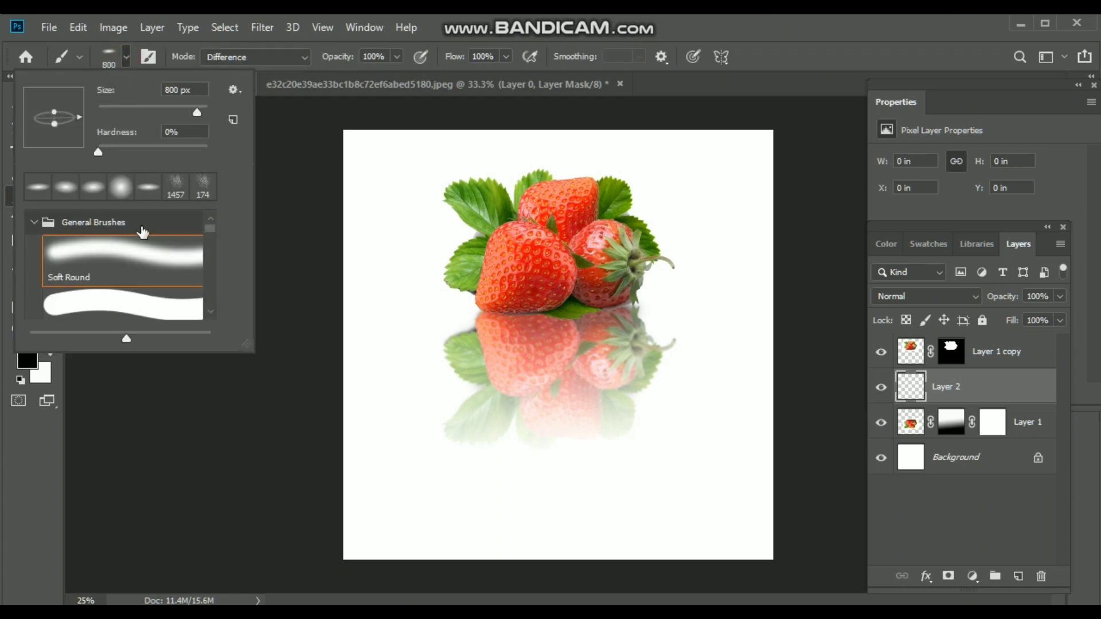
pyautogui.click(121, 243)
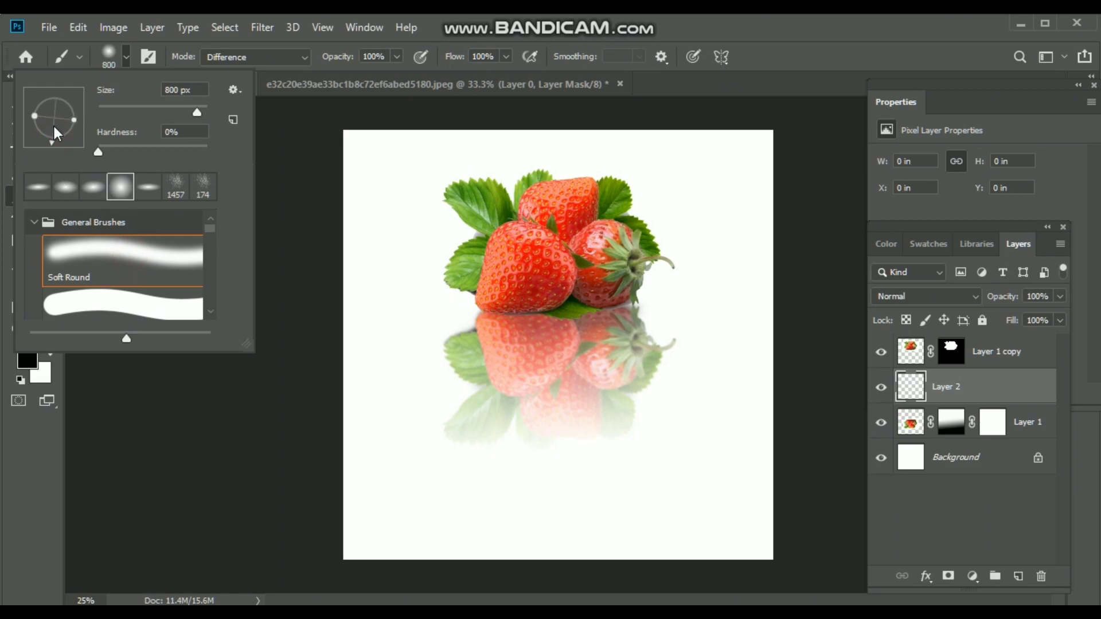
pyautogui.moveTo(76, 124); pyautogui.dragTo(63, 95)
pyautogui.click(73, 116)
pyautogui.moveTo(53, 98); pyautogui.dragTo(54, 103)
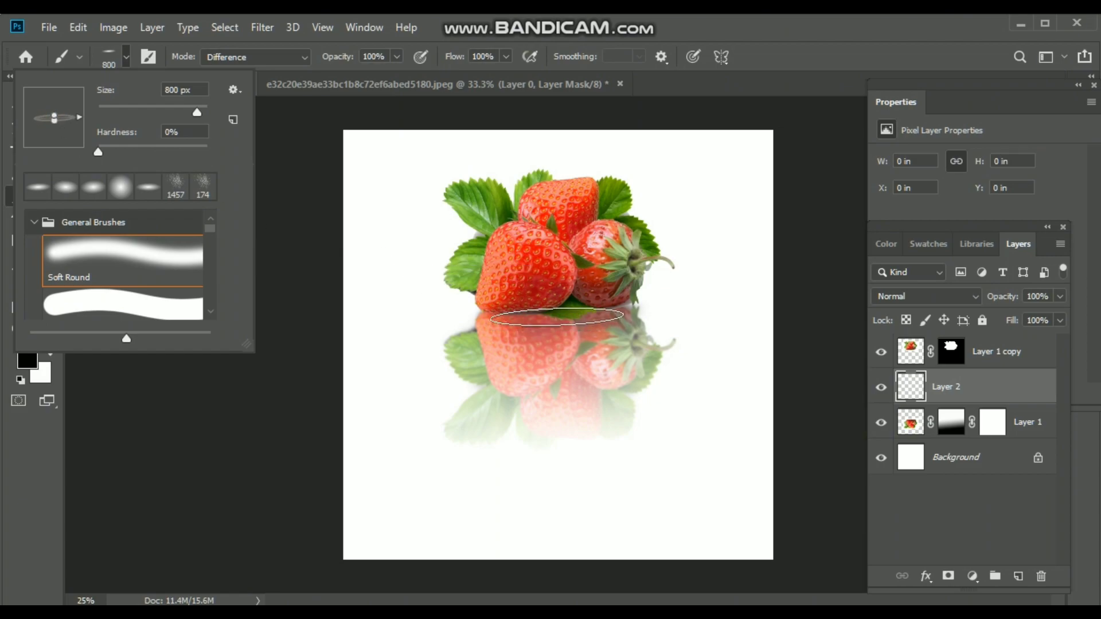
pyautogui.click(557, 313)
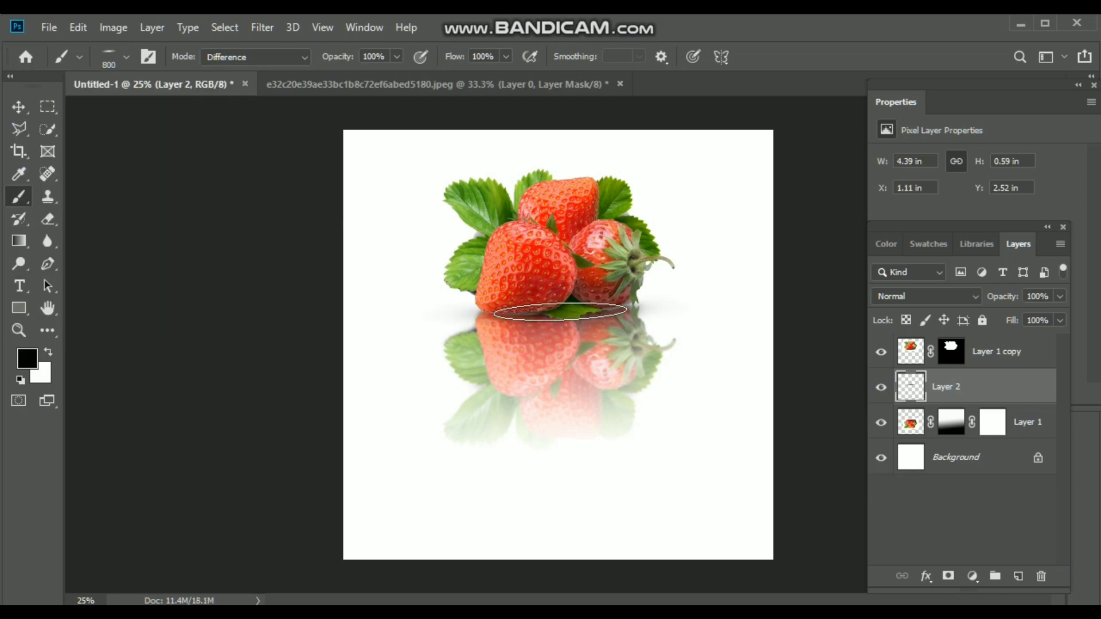
# Set the shadow layer to 95% opacity and nudge it slightly right.
pyautogui.click(1060, 296)
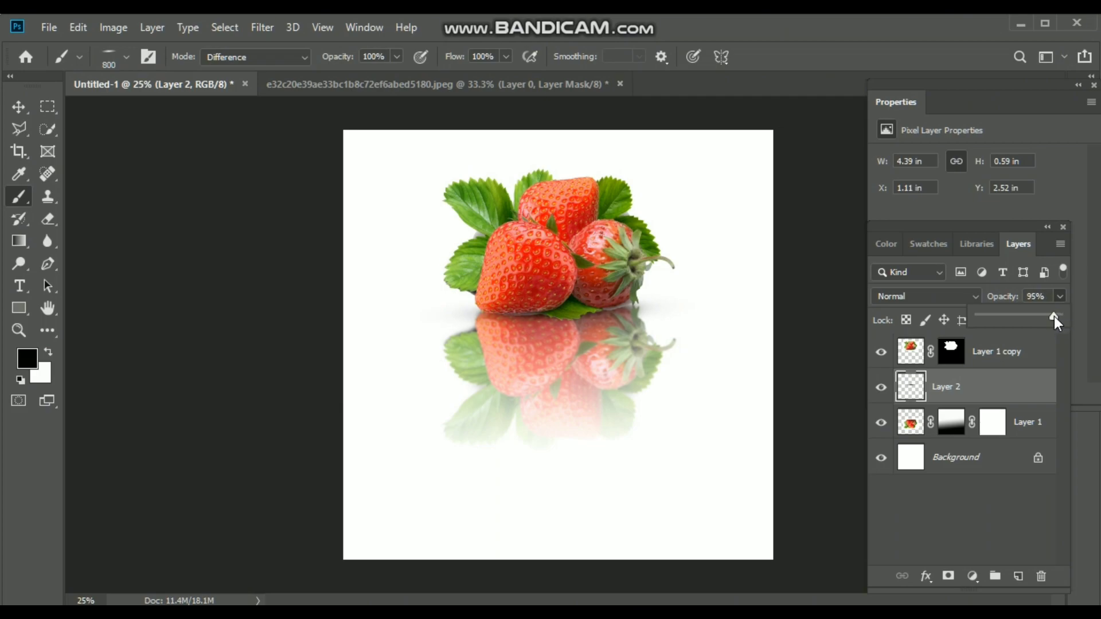
pyautogui.click(19, 107)
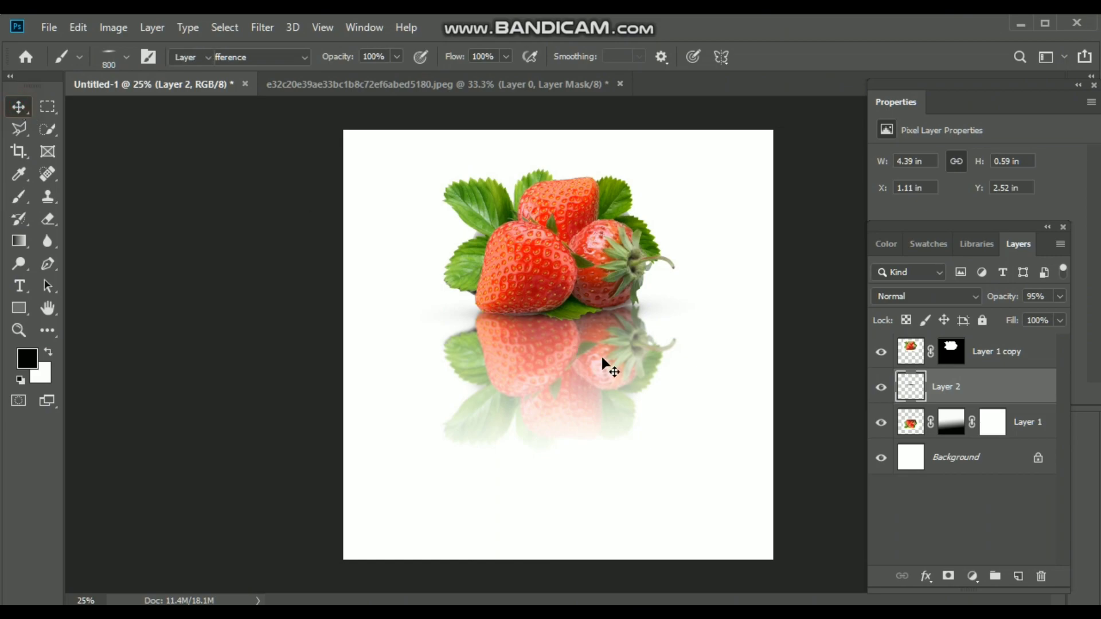
pyautogui.moveTo(603, 314); pyautogui.dragTo(609, 326)
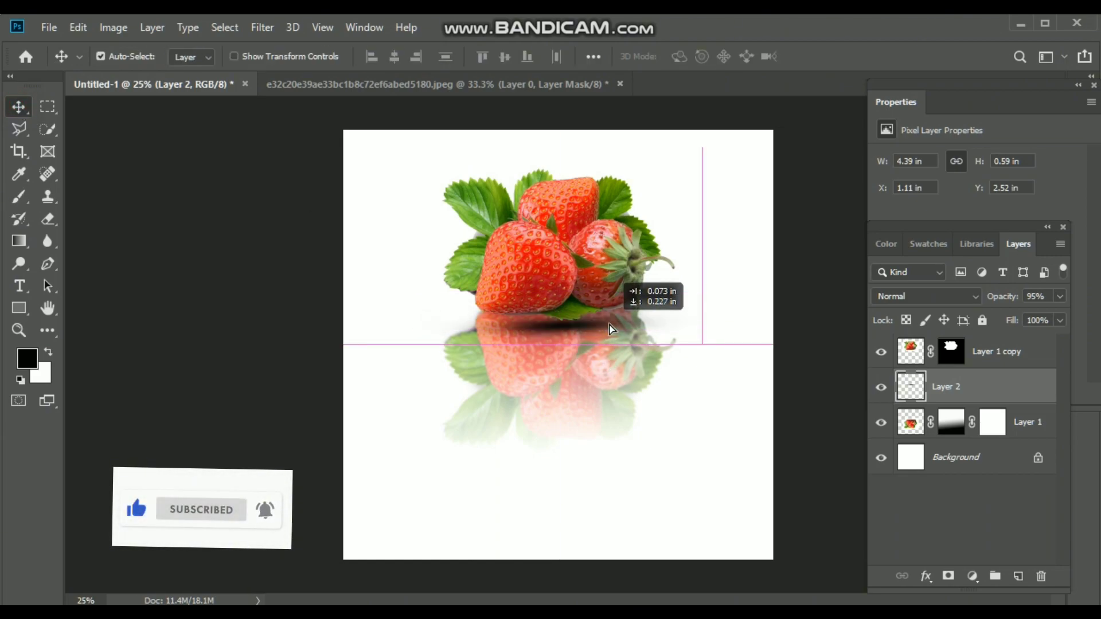
pyautogui.moveTo(610, 325); pyautogui.dragTo(631, 324)
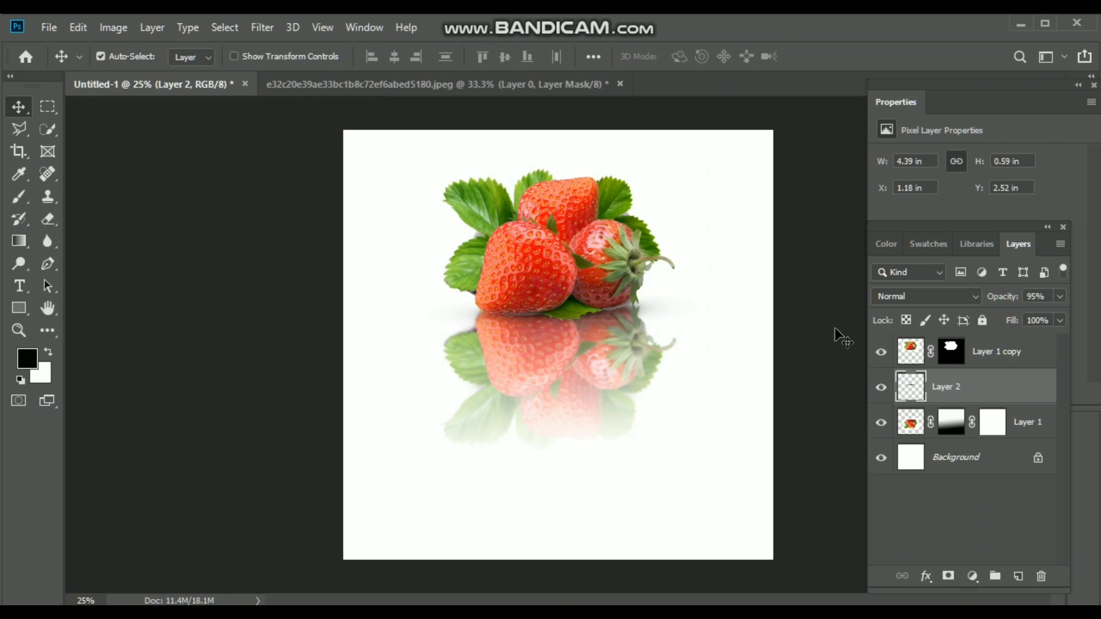
# Toggle Layer 1's visibility to compare the shadow with and without the reflection.
pyautogui.click(879, 425)
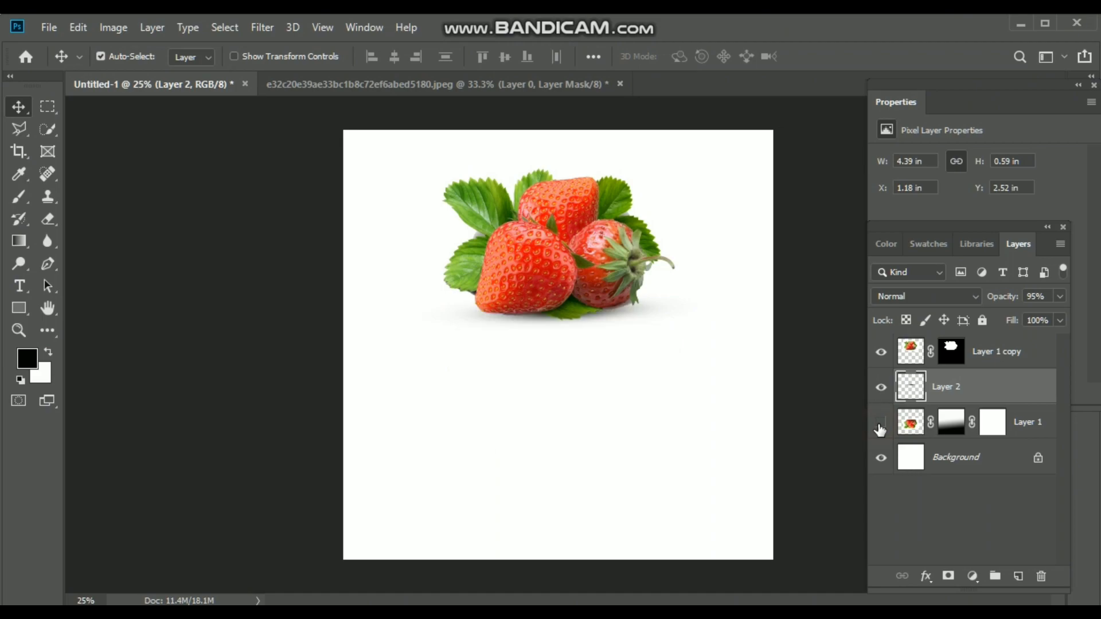
pyautogui.click(880, 428)
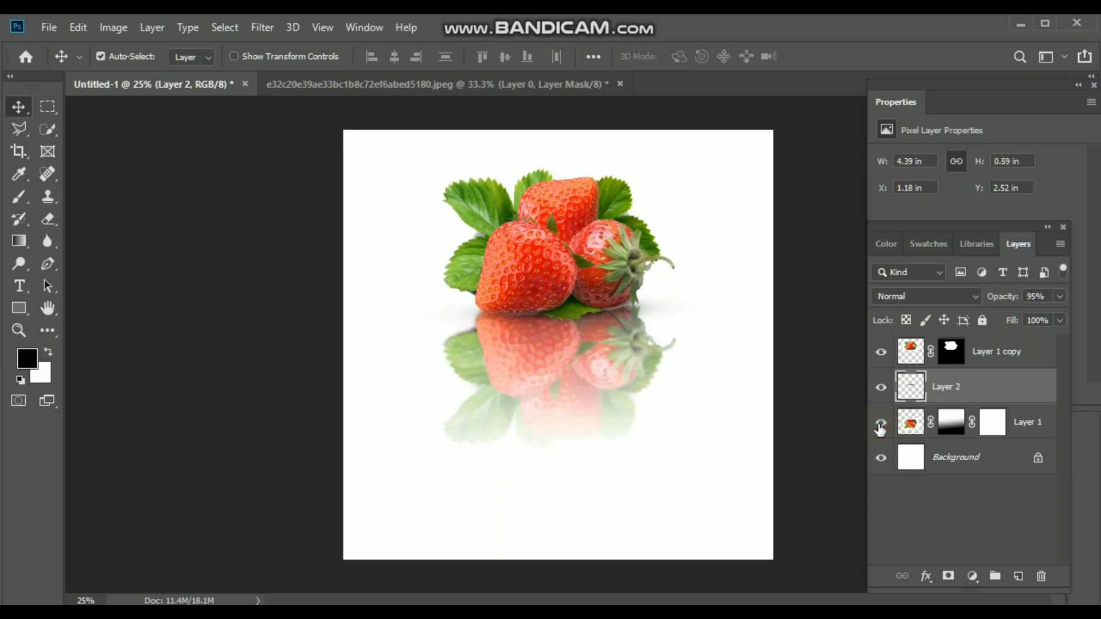
pyautogui.click(881, 428)
pyautogui.click(881, 428)
pyautogui.hotkey('ctrl', '+')
pyautogui.hotkey('ctrl', '+')
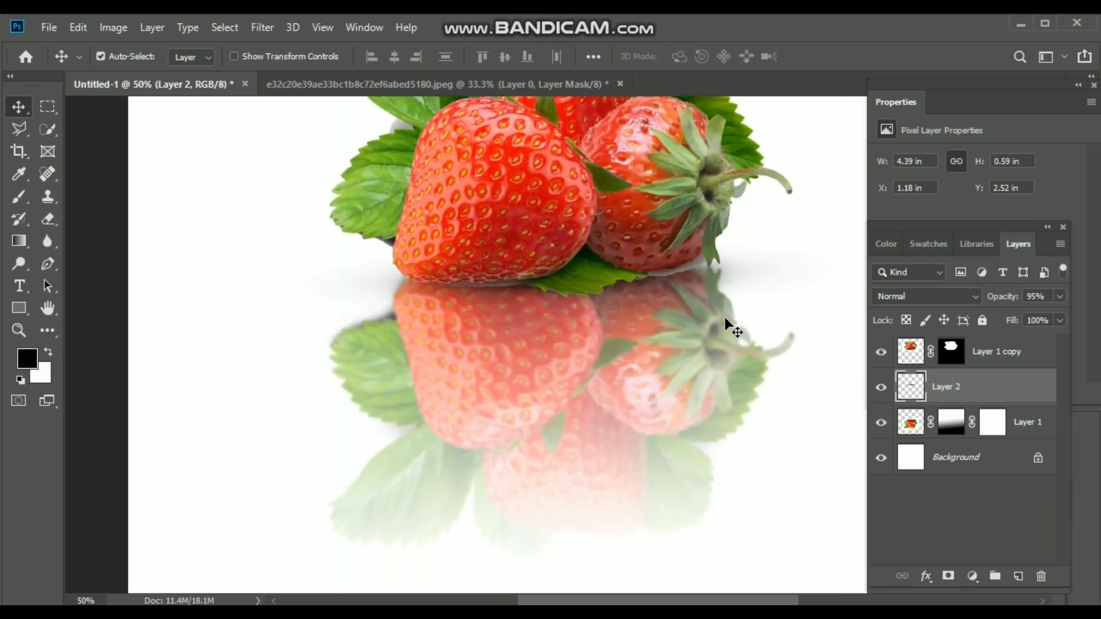
pyautogui.scroll(1, 729, 327)
pyautogui.scroll(1, 729, 326)
pyautogui.scroll(1, 728, 327)
pyautogui.scroll(1, 728, 327)
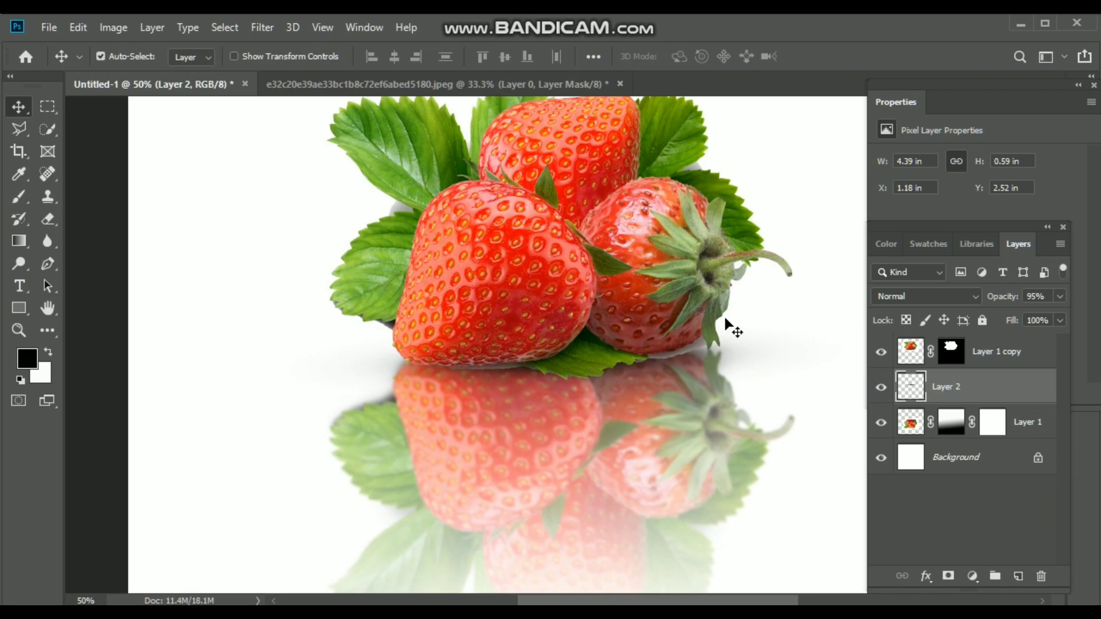
pyautogui.scroll(1, 726, 320)
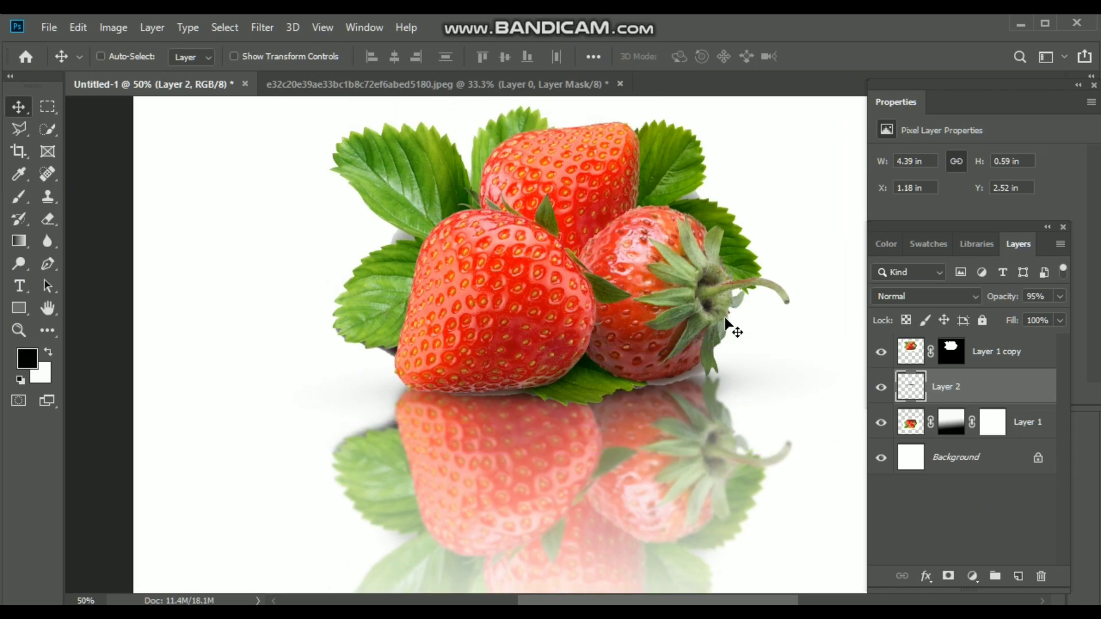
pyautogui.hotkey('ctrl', '-')
pyautogui.hotkey('ctrl', '-')
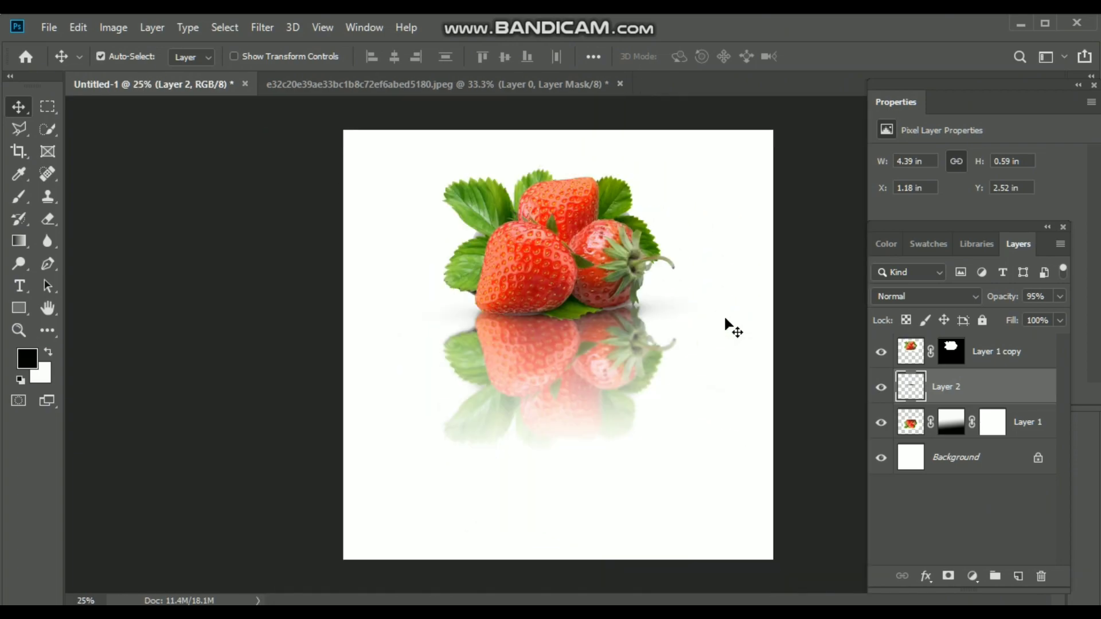